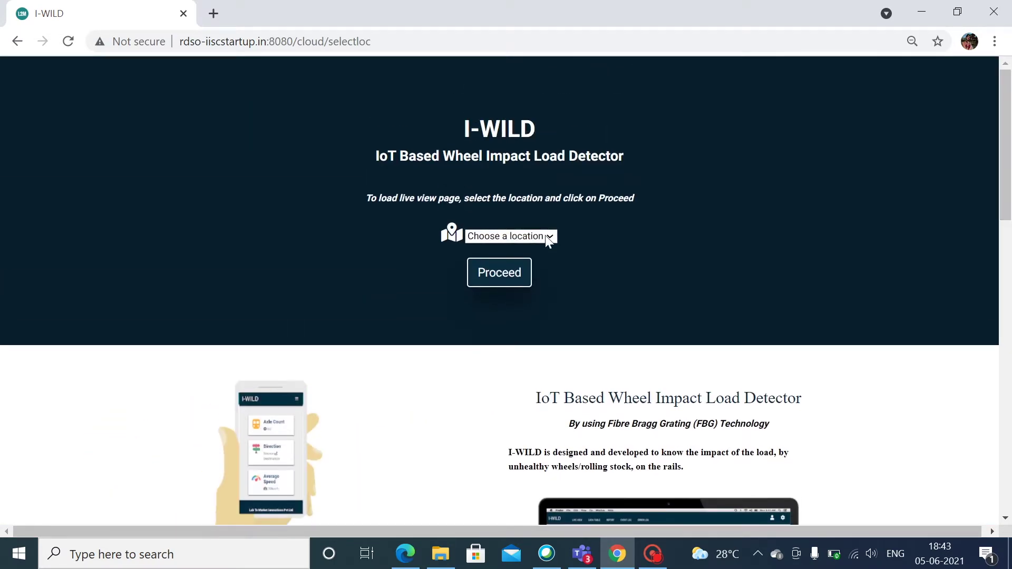
Load the live view for location BLR_LC15 and review the last recorded train's axle table through its V4 FFT columns.
click(552, 235)
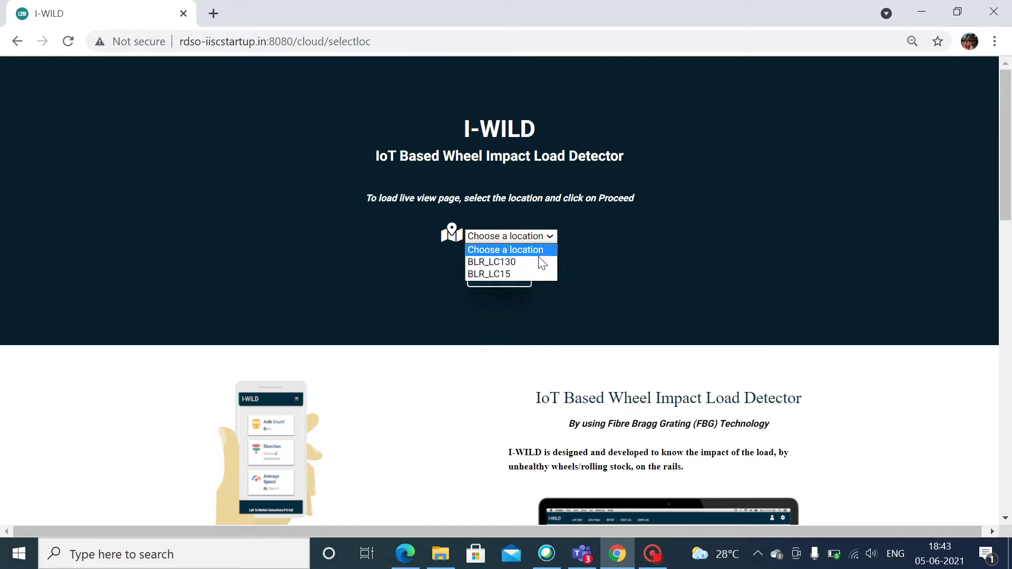
click(527, 273)
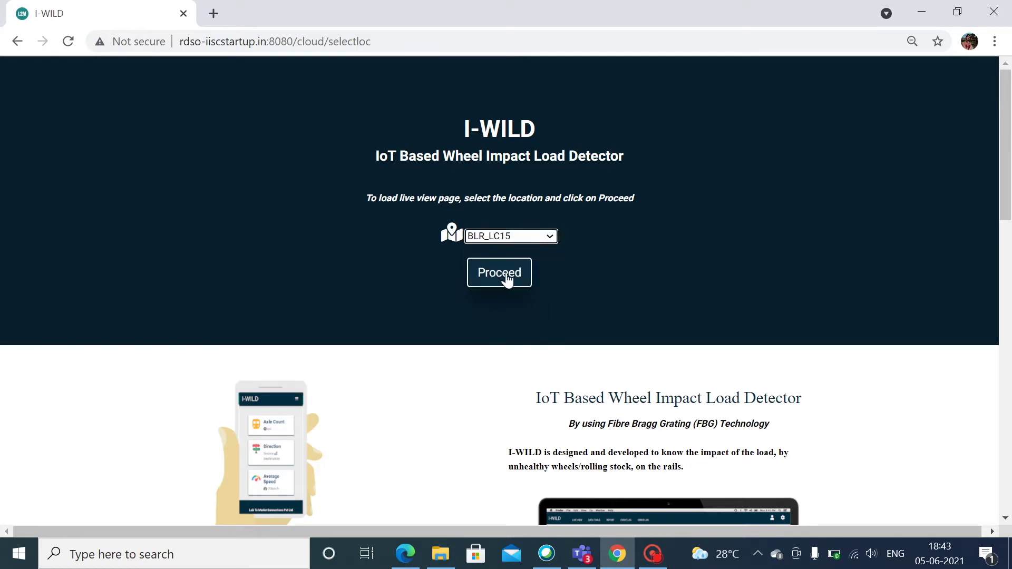
click(508, 278)
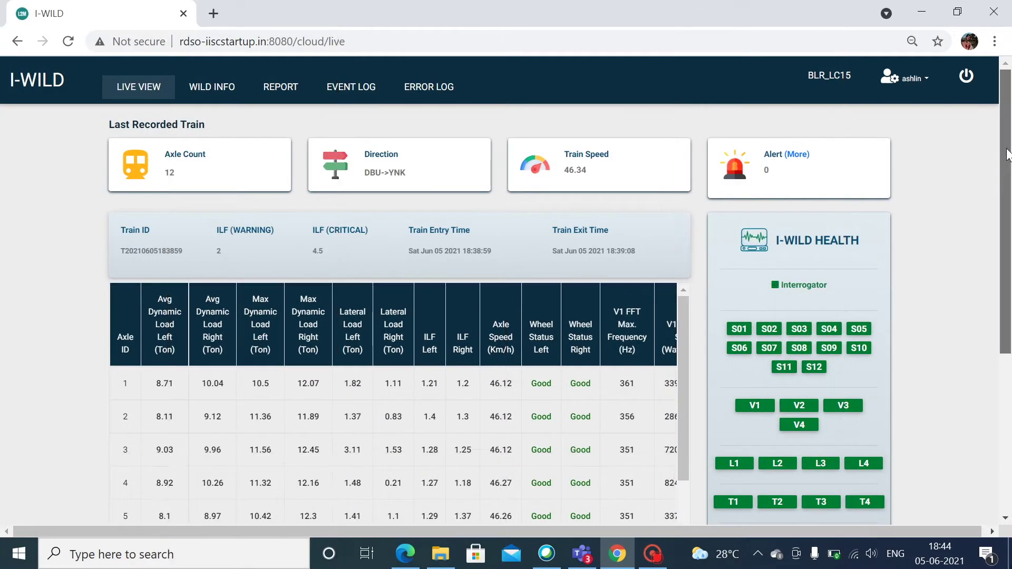
drag(1008, 152, 1011, 227)
scroll(827, 310, down, 1)
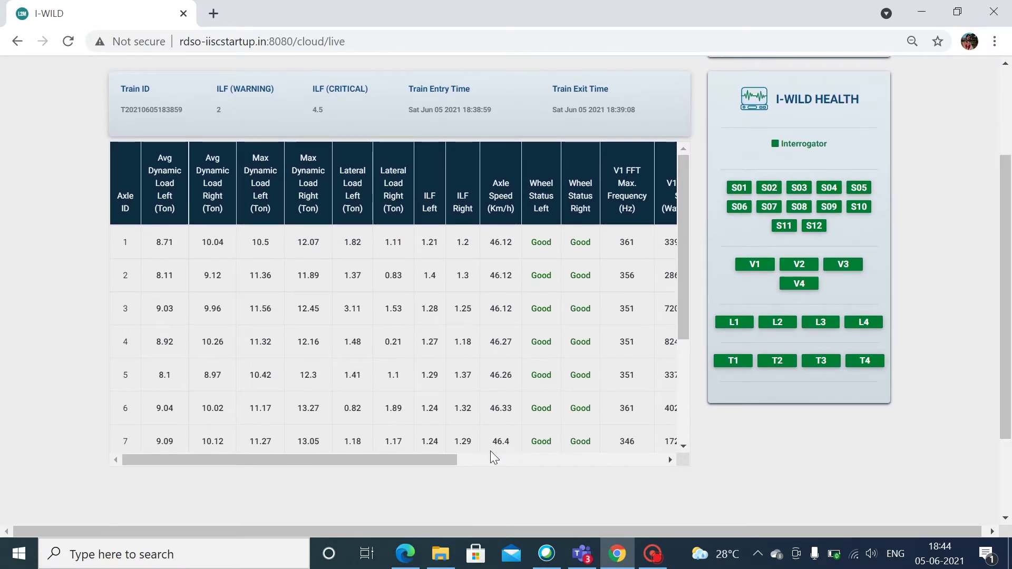
drag(454, 461, 663, 464)
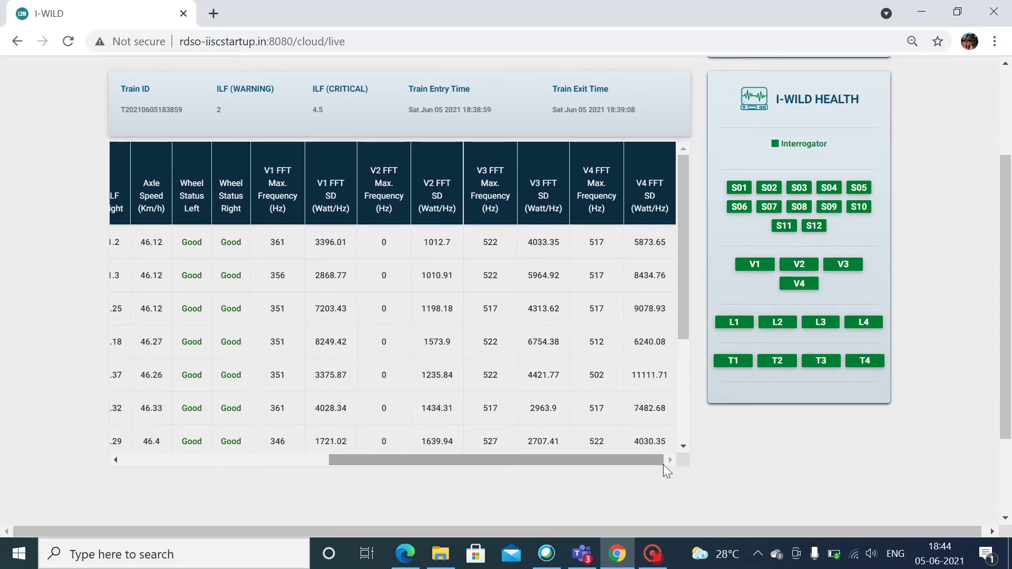
drag(1006, 330, 1010, 225)
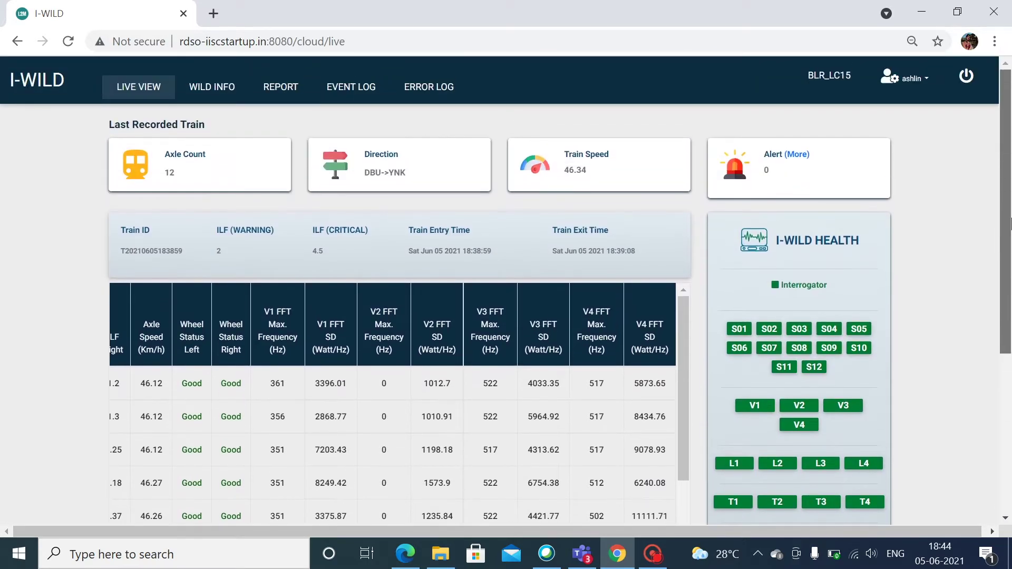
click(218, 96)
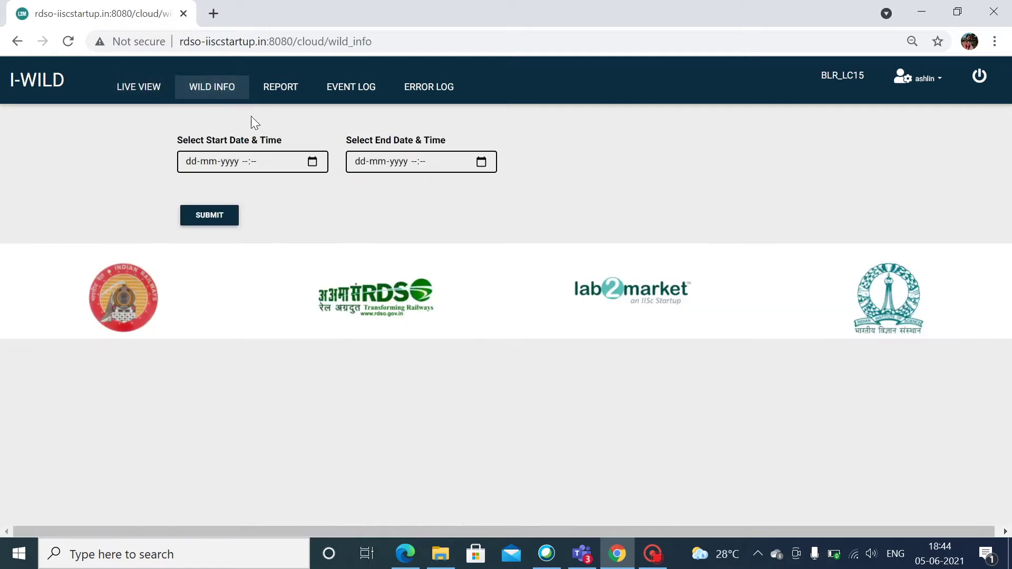
click(312, 162)
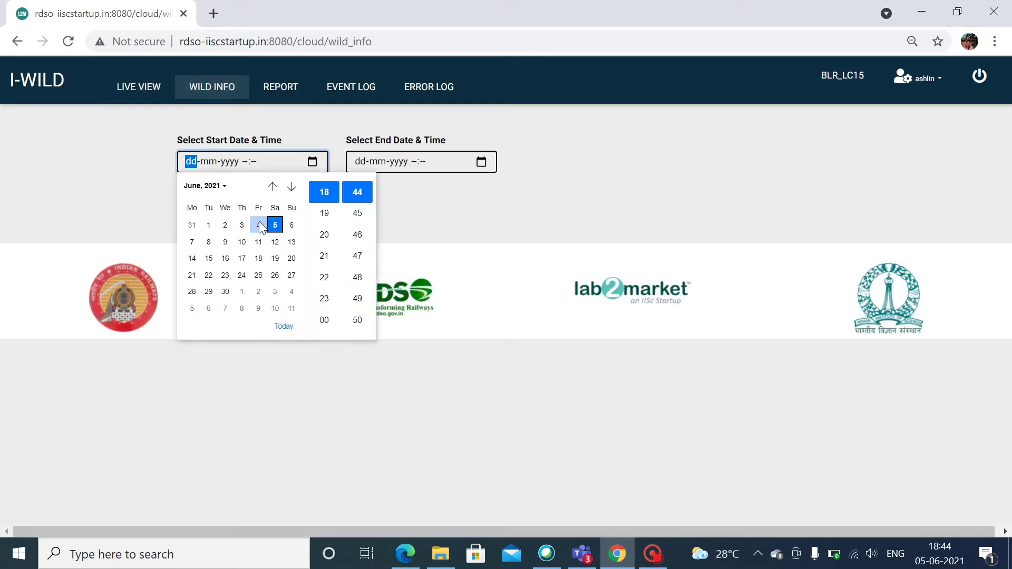
click(242, 227)
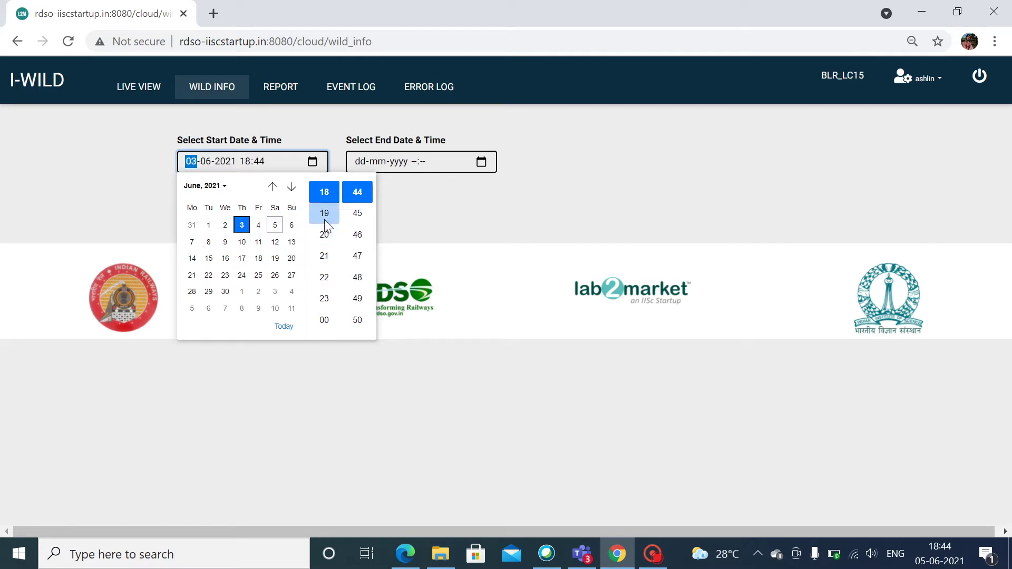
click(486, 165)
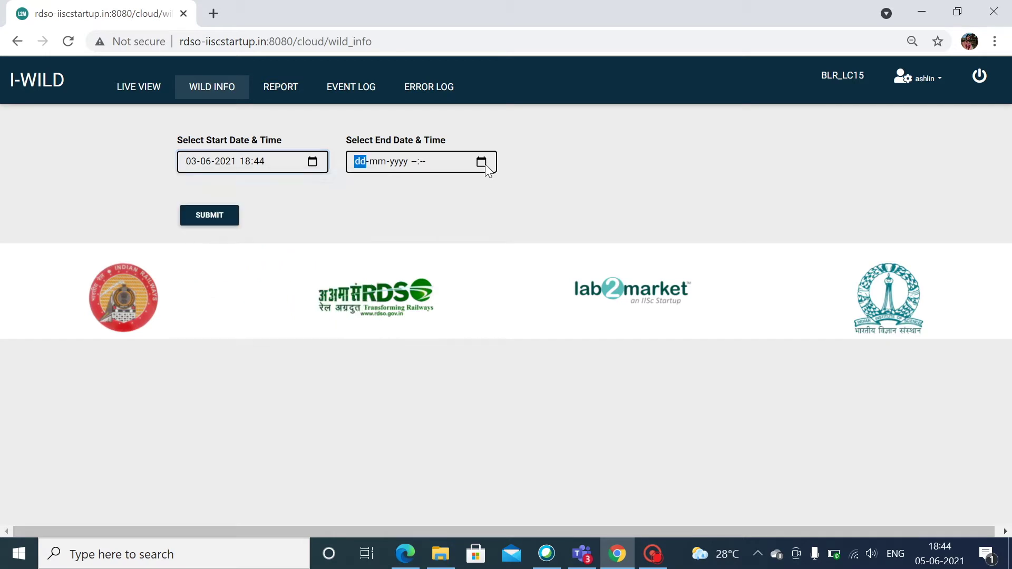
click(486, 165)
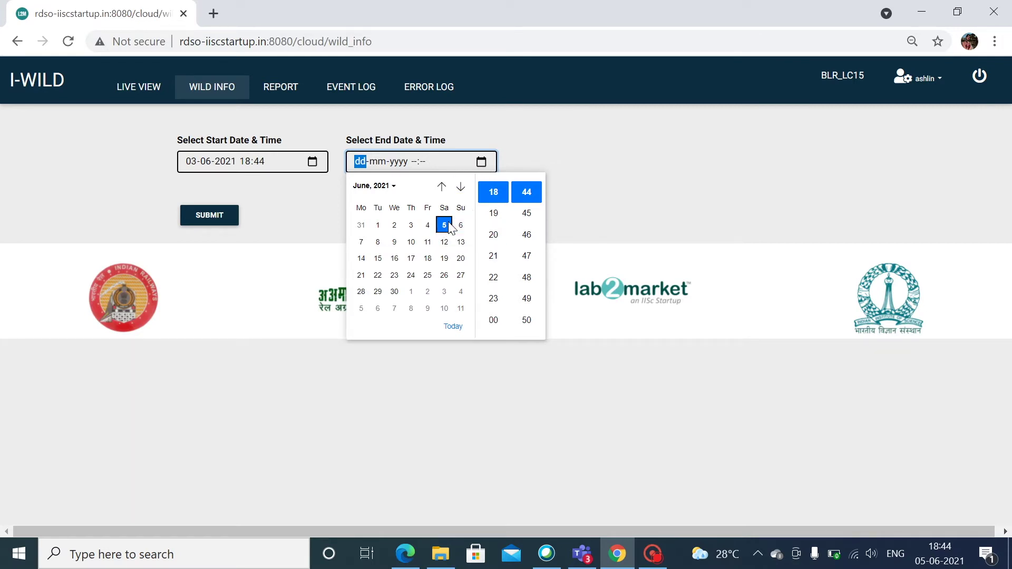
click(292, 220)
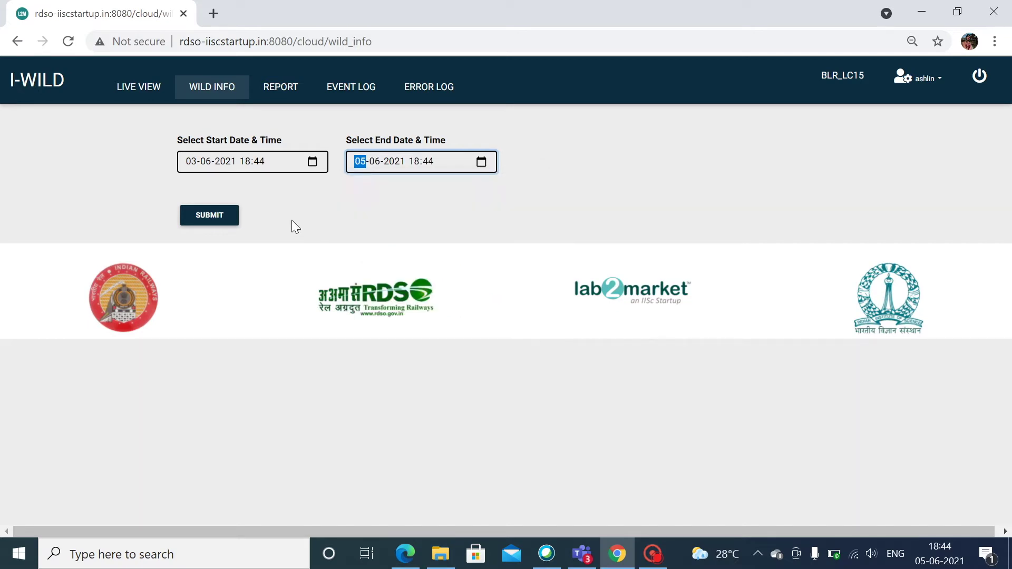
click(220, 220)
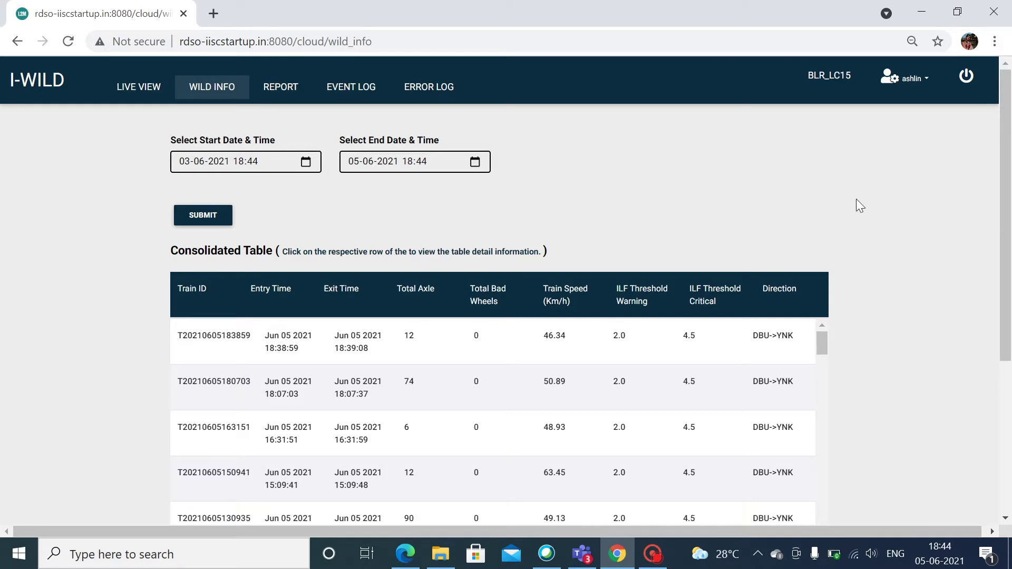
drag(1006, 183, 1010, 272)
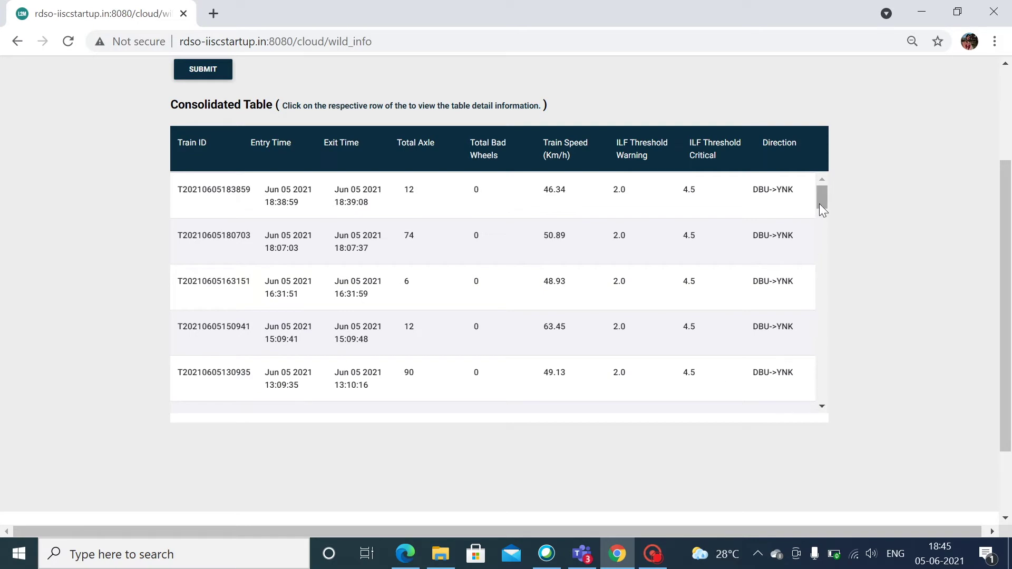
drag(819, 204, 836, 407)
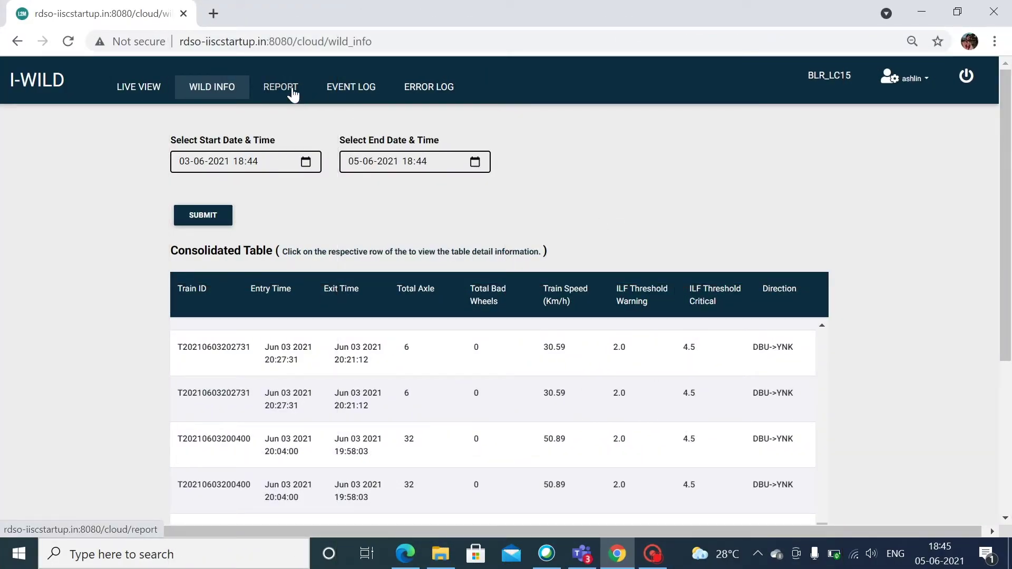
click(293, 89)
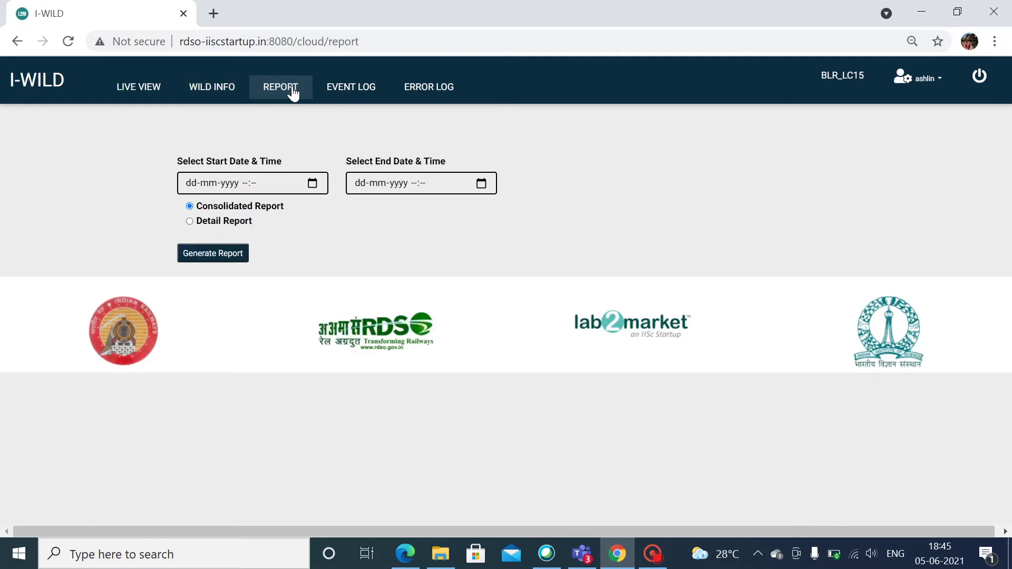
click(313, 183)
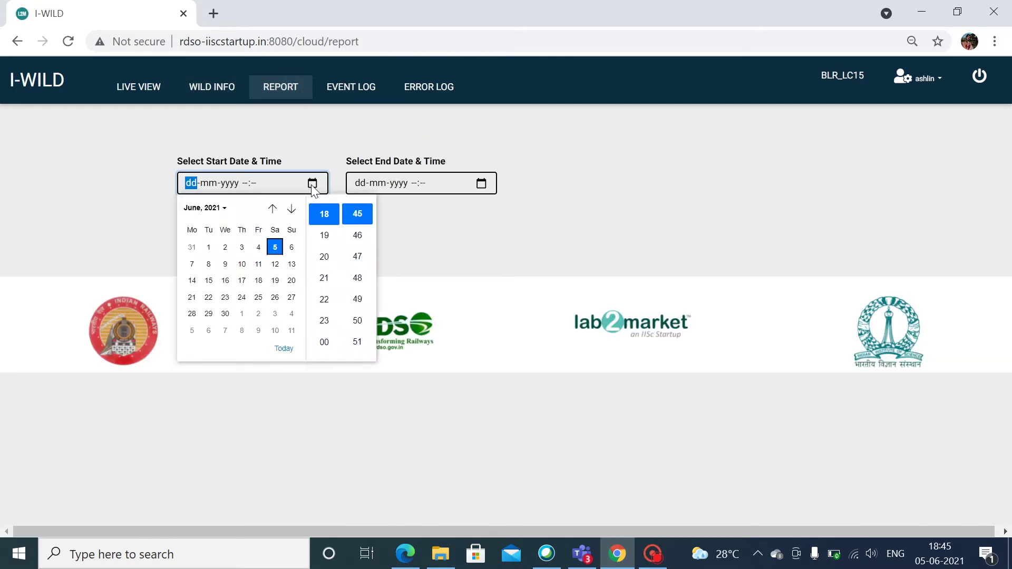
click(242, 248)
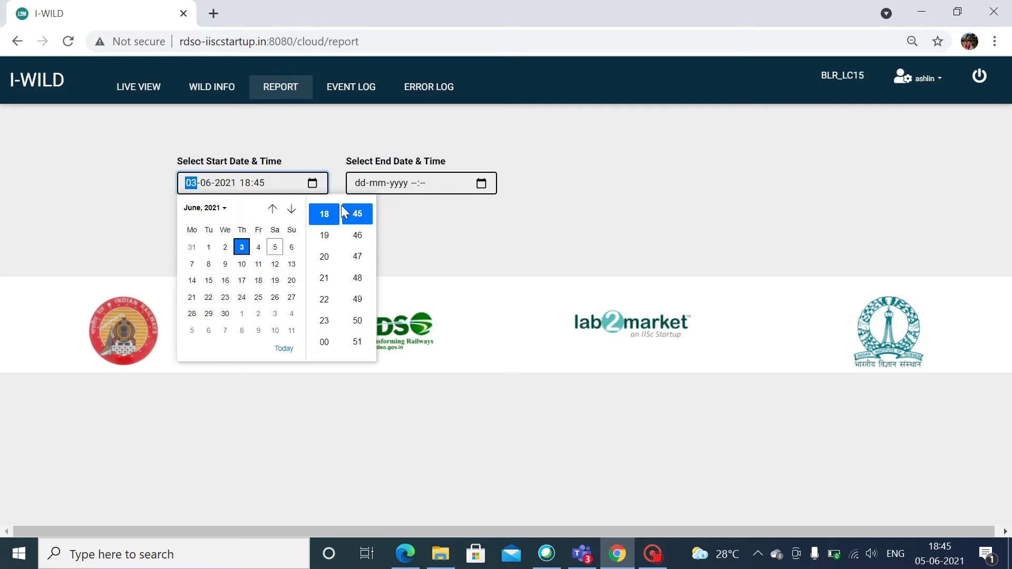
click(474, 189)
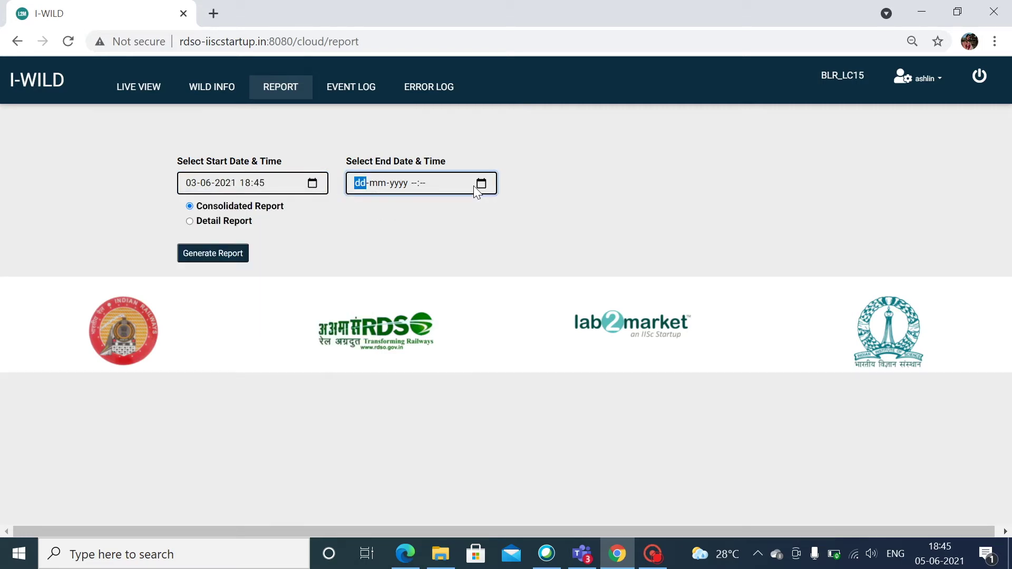
click(481, 184)
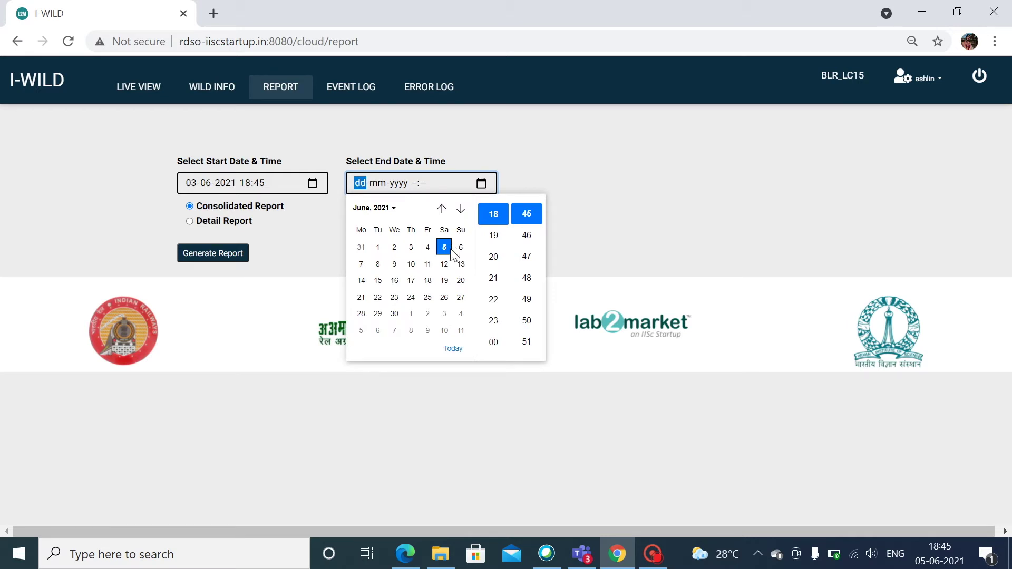
click(244, 224)
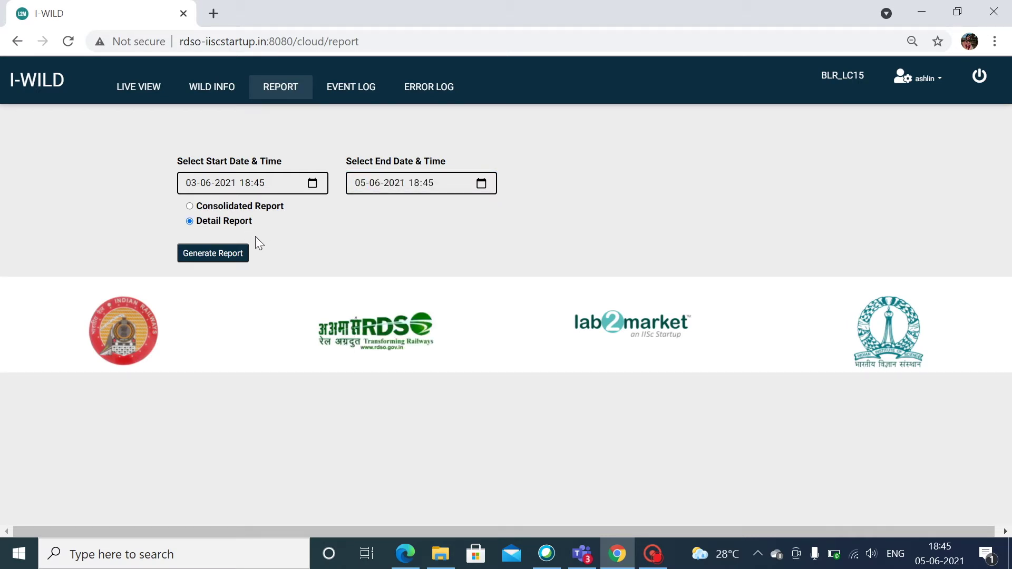
click(238, 259)
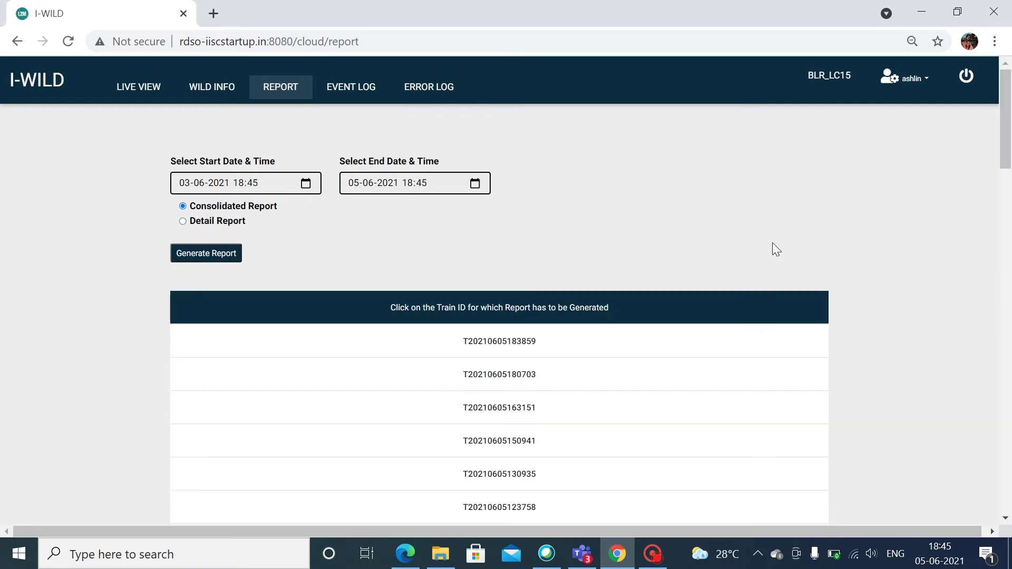
drag(1008, 155, 1010, 188)
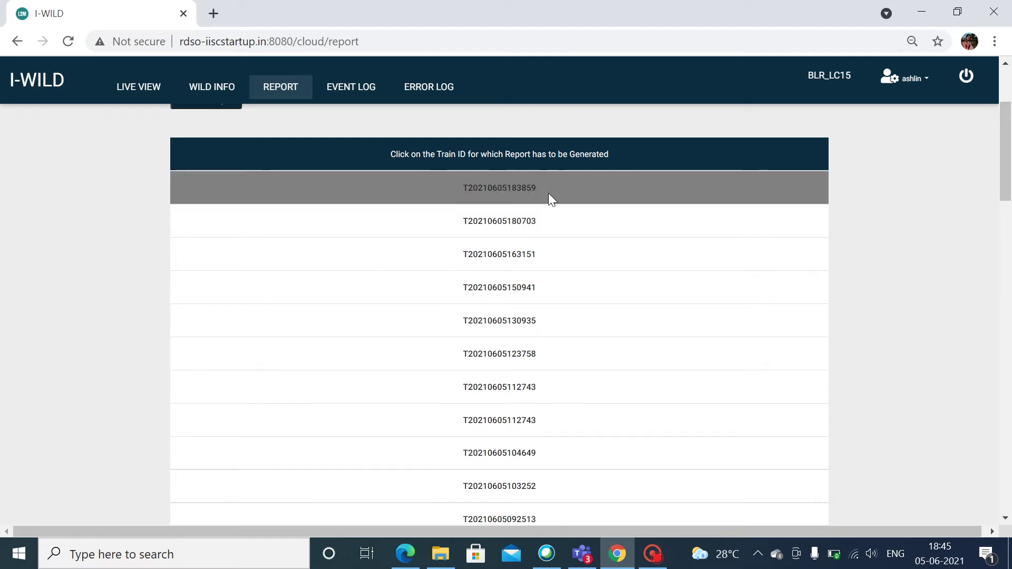
click(566, 195)
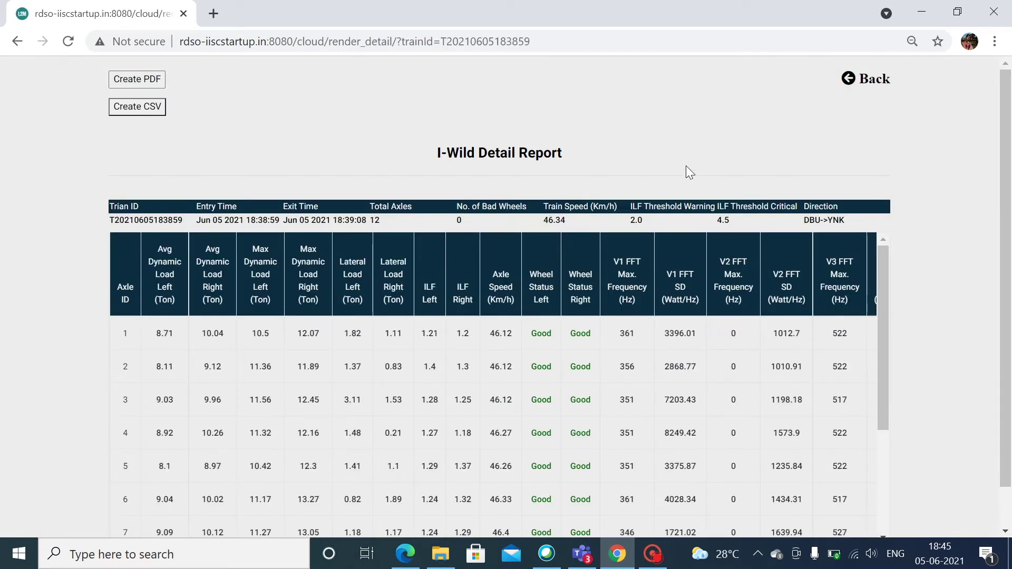
drag(1011, 186, 1011, 225)
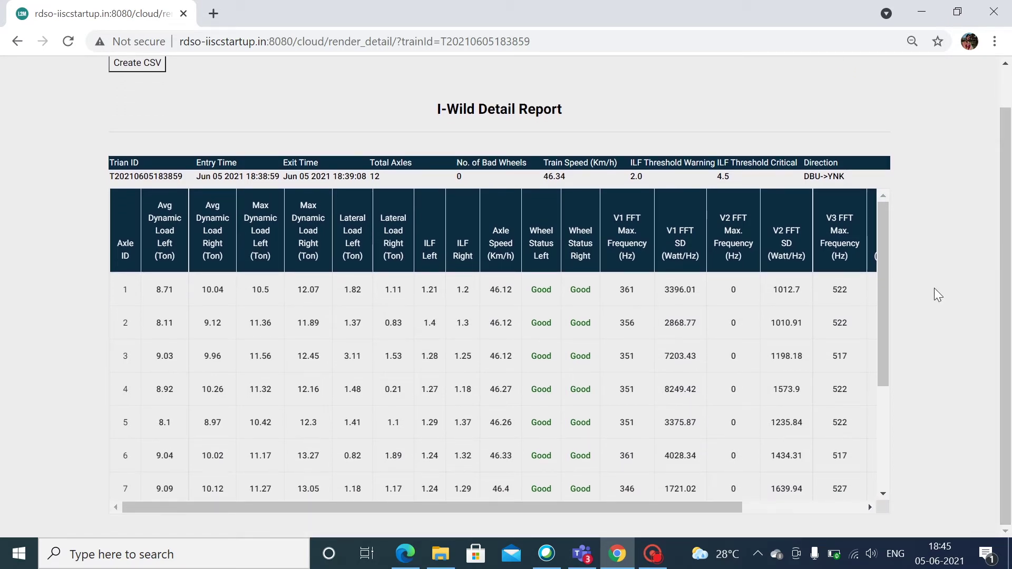
drag(881, 287, 886, 303)
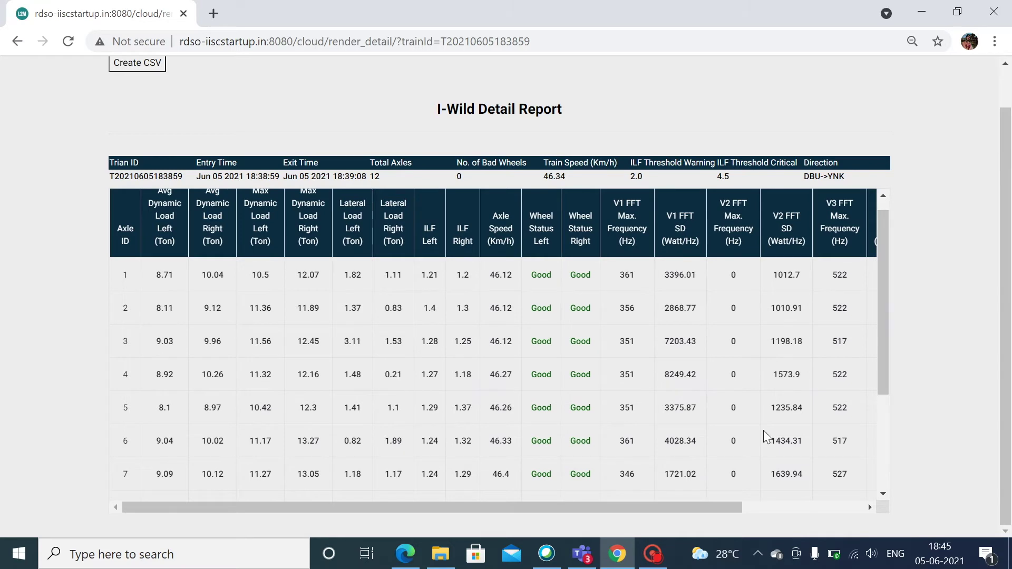
drag(724, 508, 852, 502)
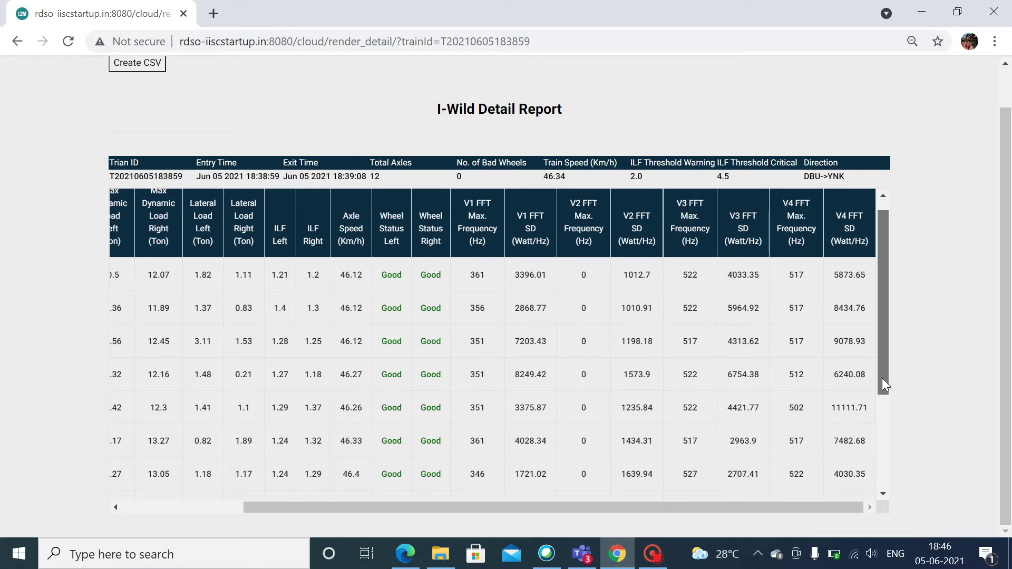
drag(882, 377, 887, 493)
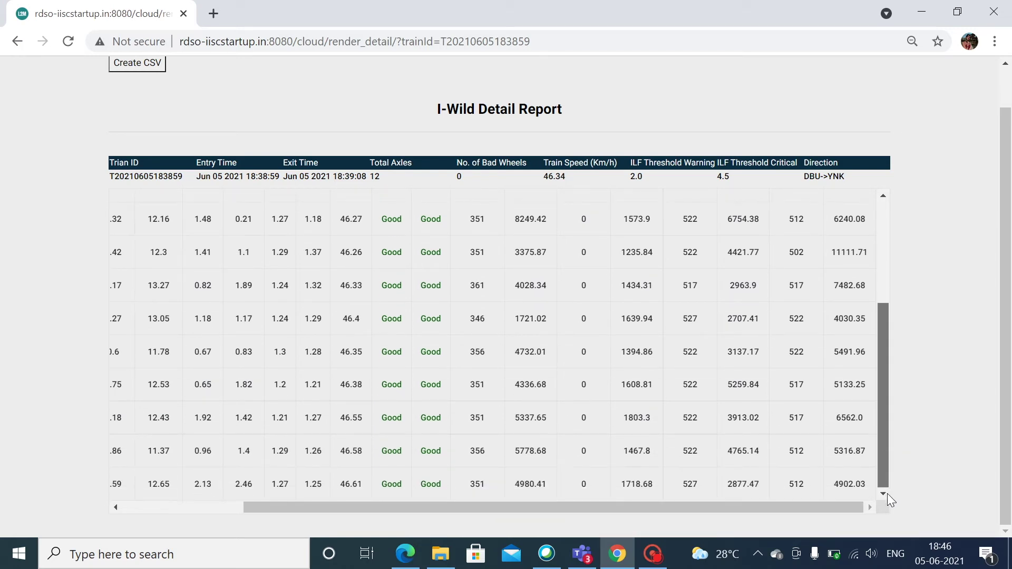
drag(1008, 390, 1010, 352)
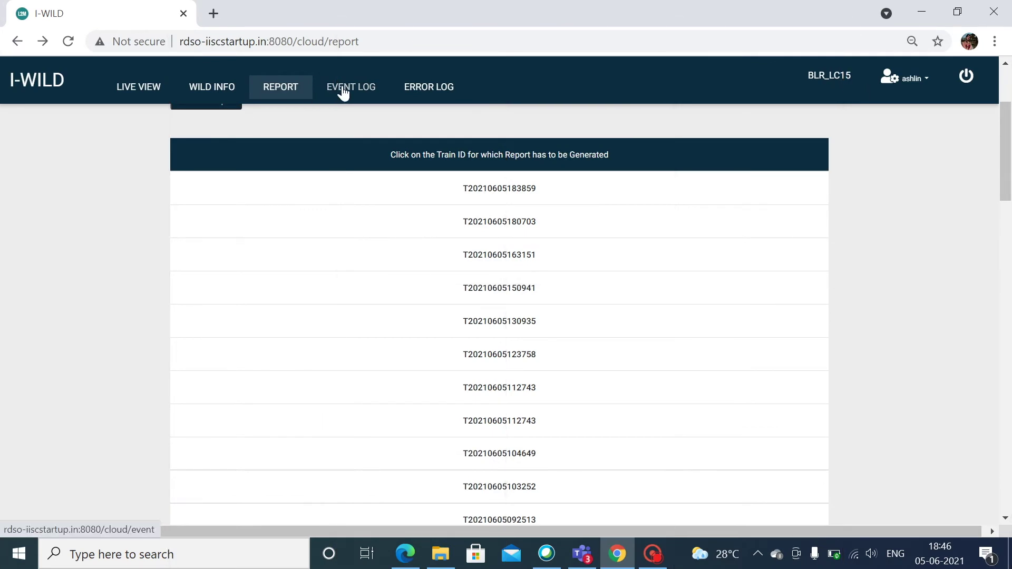
click(343, 91)
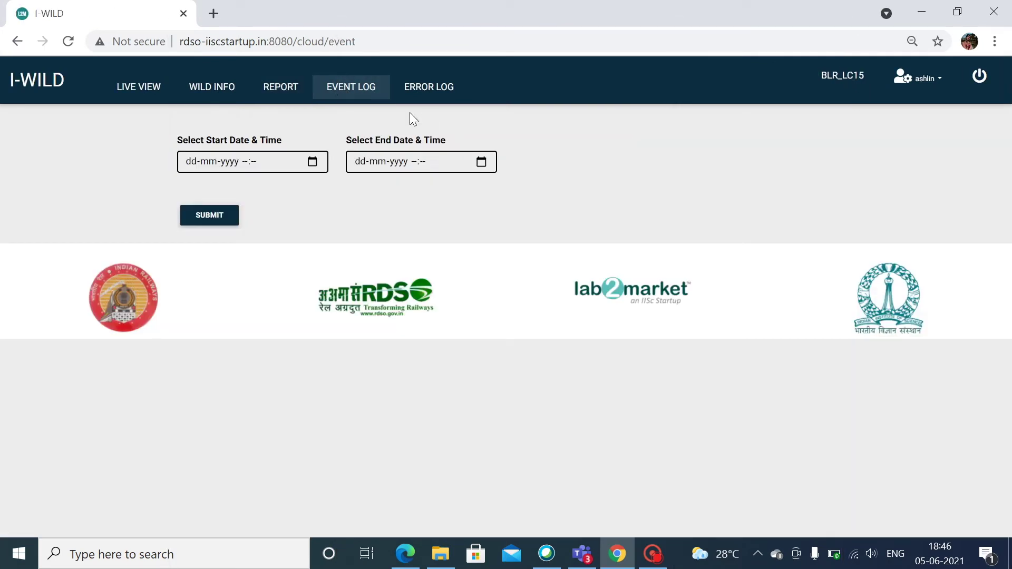
click(312, 163)
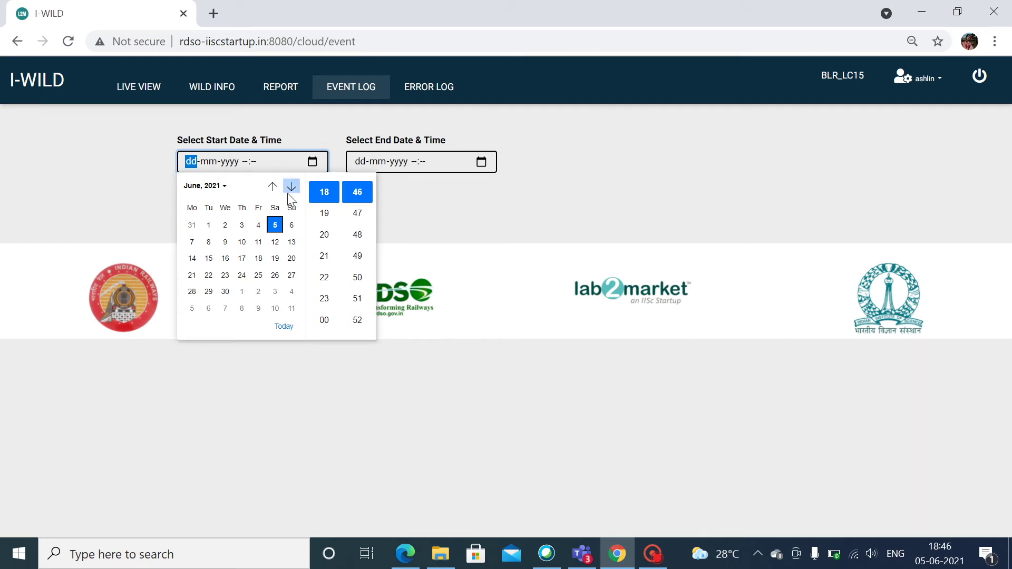
click(243, 226)
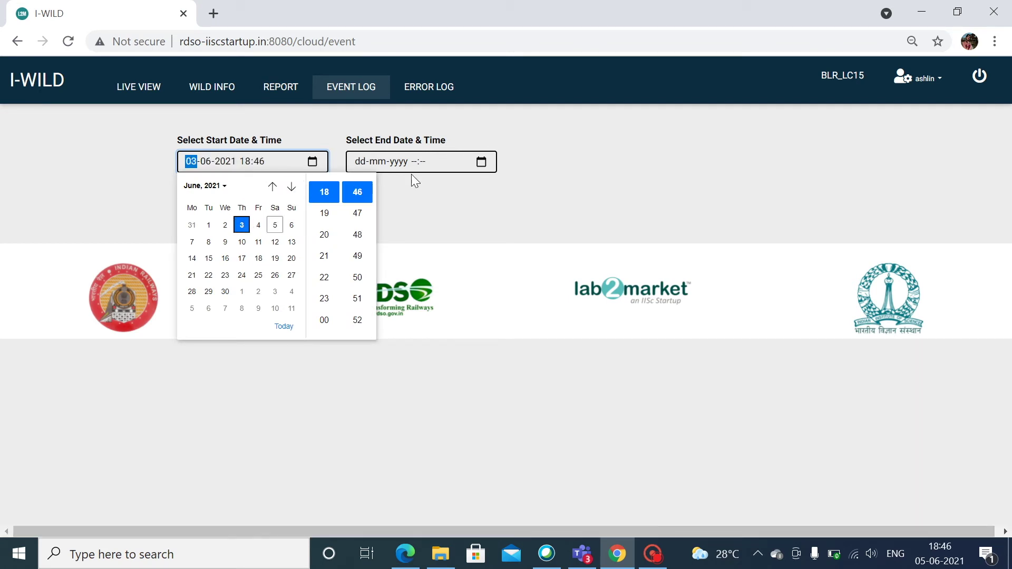
click(482, 163)
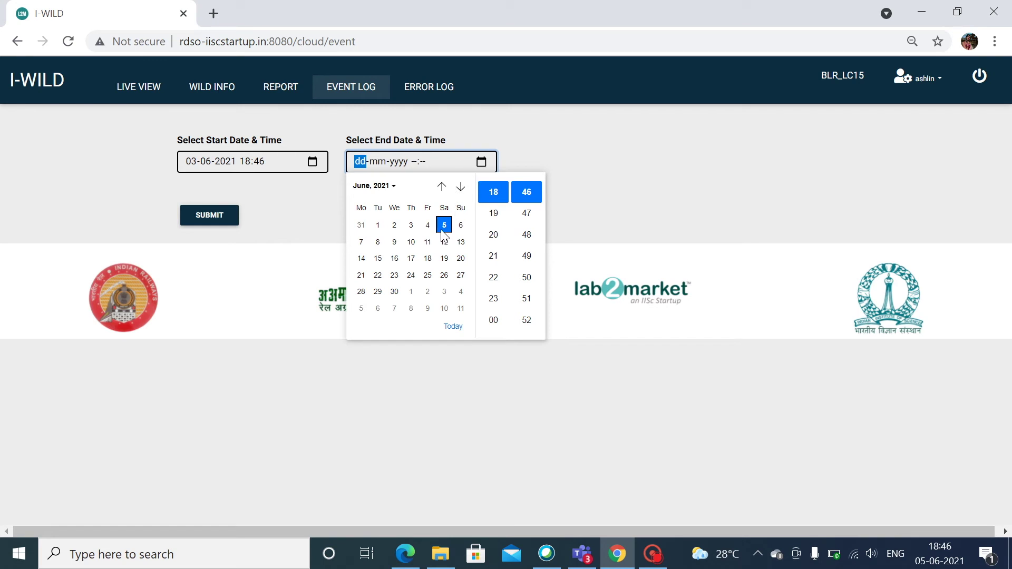
click(233, 228)
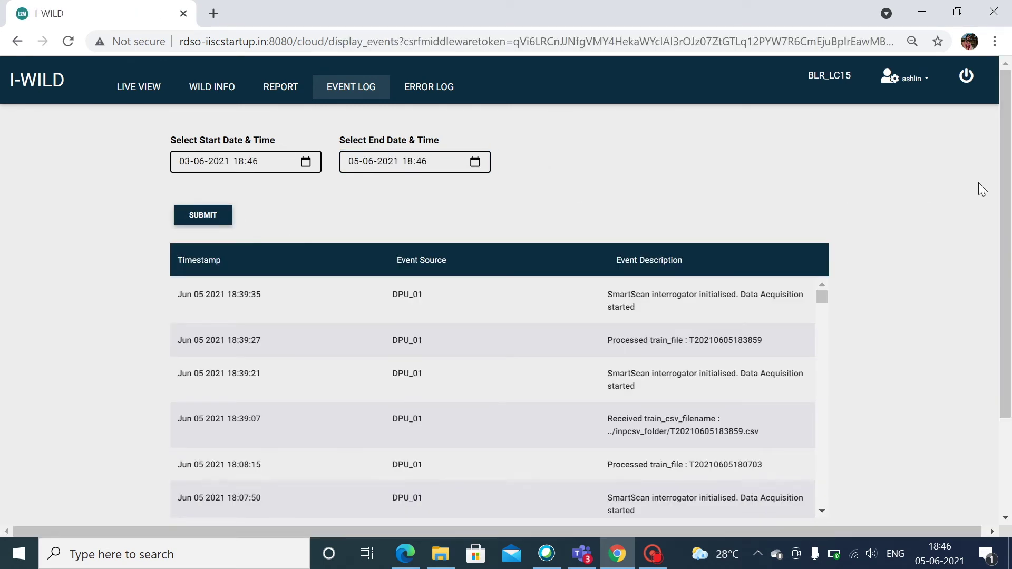
drag(1006, 184, 1008, 235)
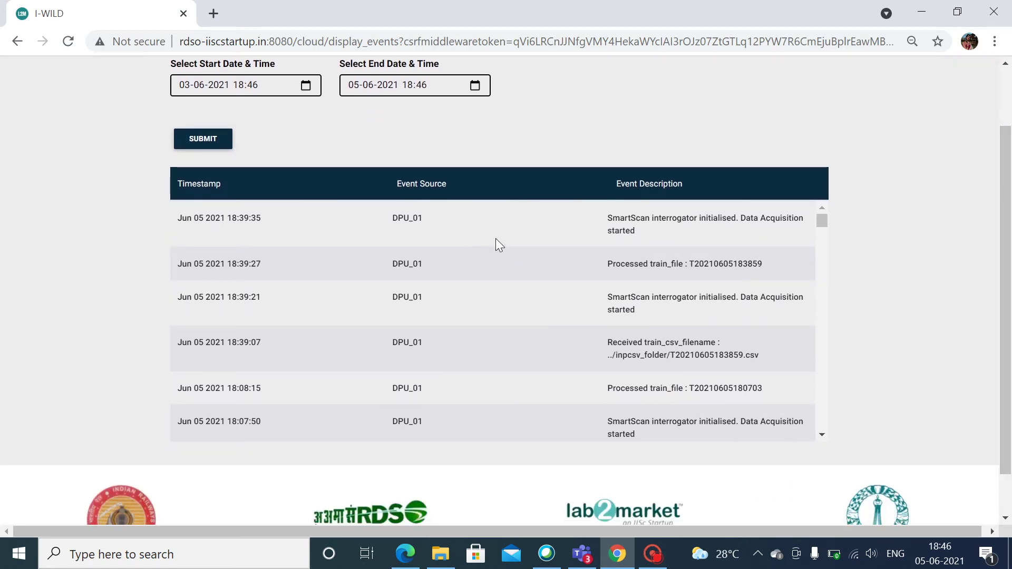
Look through the older entries further down the event log table.
drag(821, 219, 821, 221)
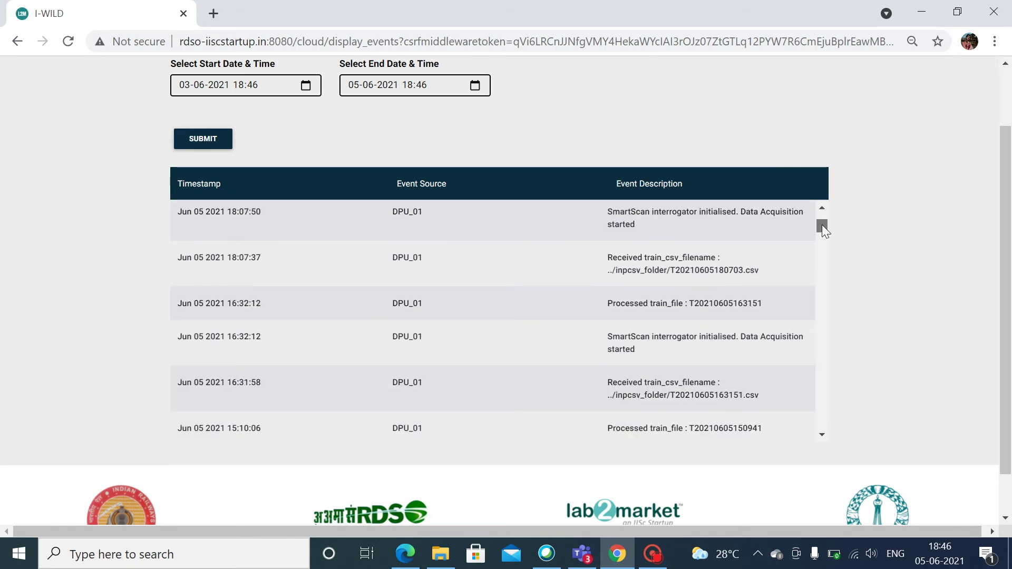
drag(822, 225, 828, 256)
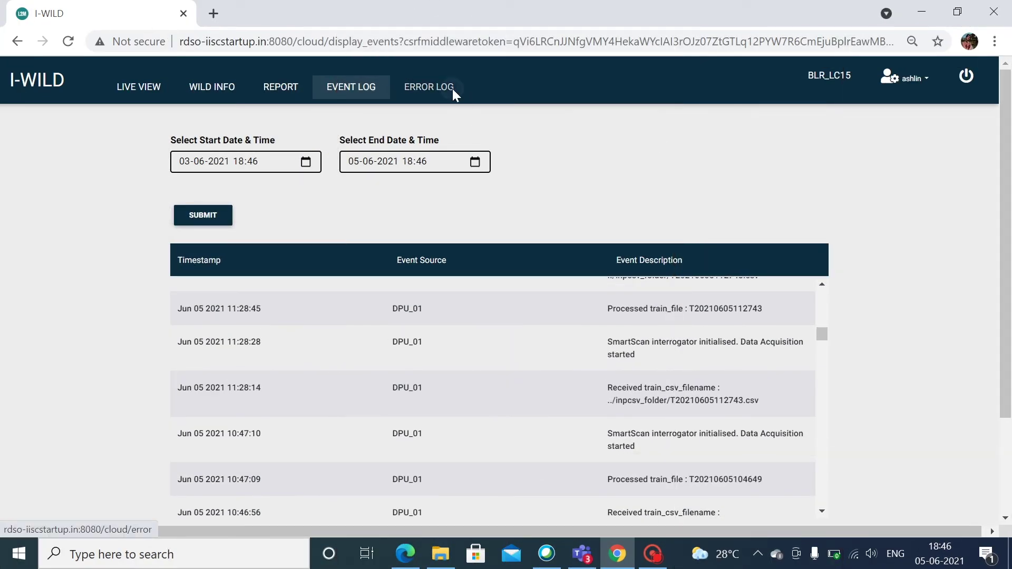
click(453, 95)
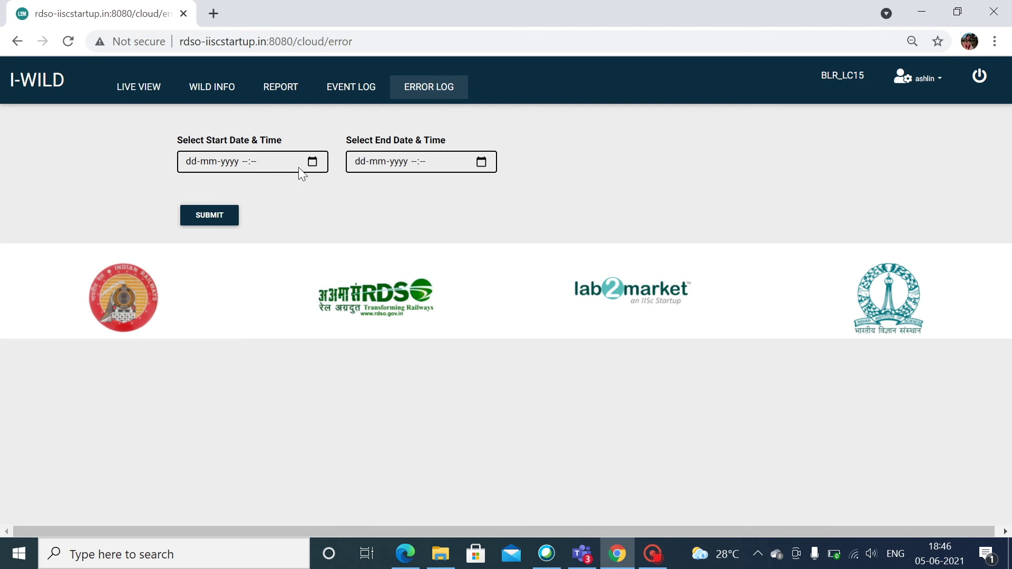
click(312, 162)
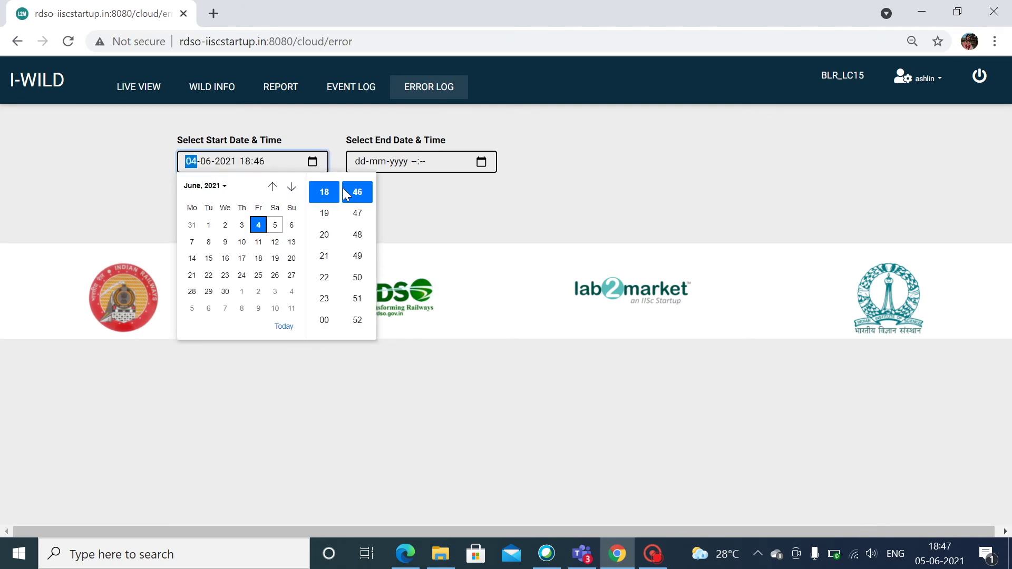
click(481, 162)
click(481, 162)
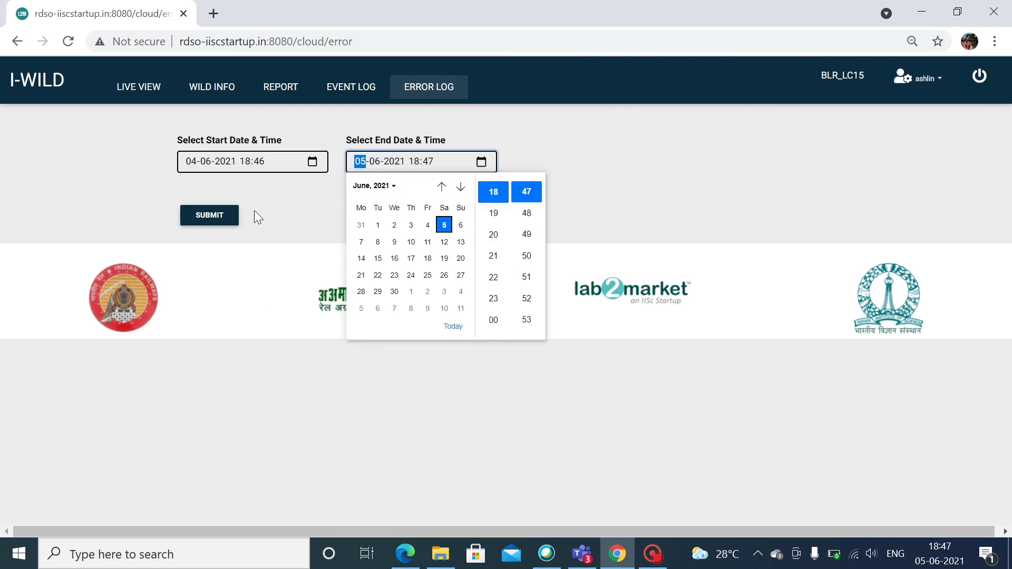
click(233, 224)
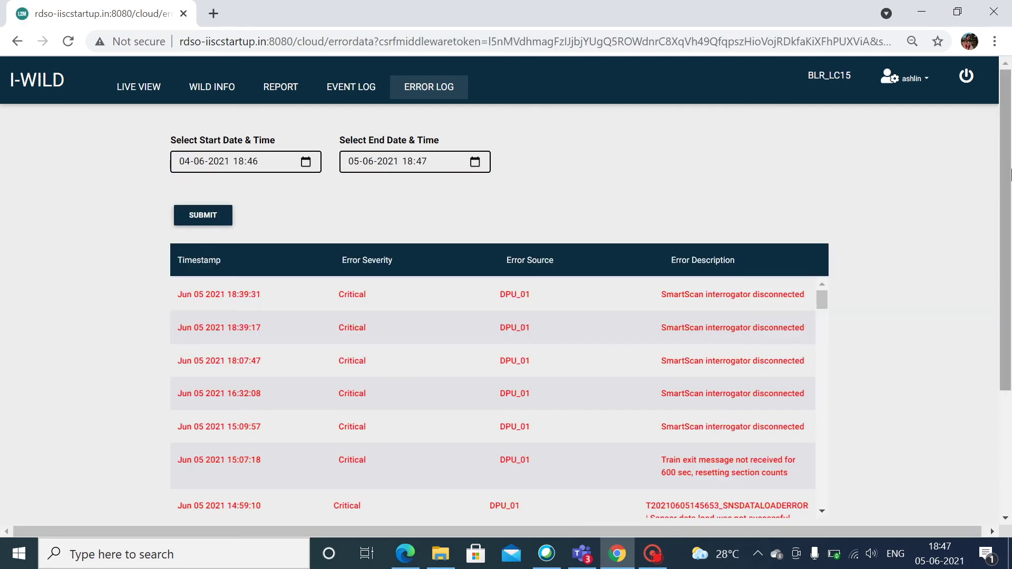
scroll(917, 254, down, 2)
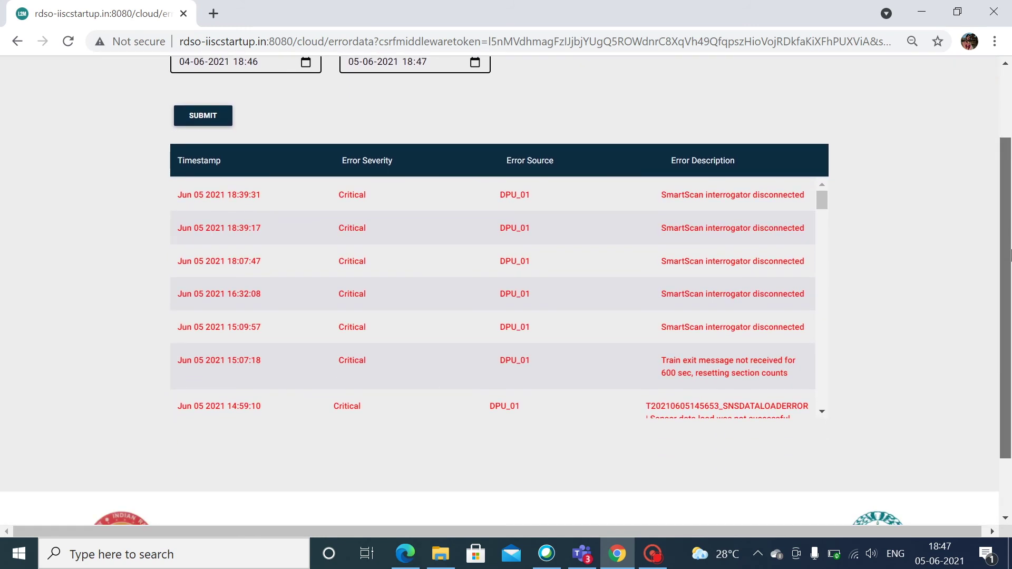
drag(823, 207, 847, 274)
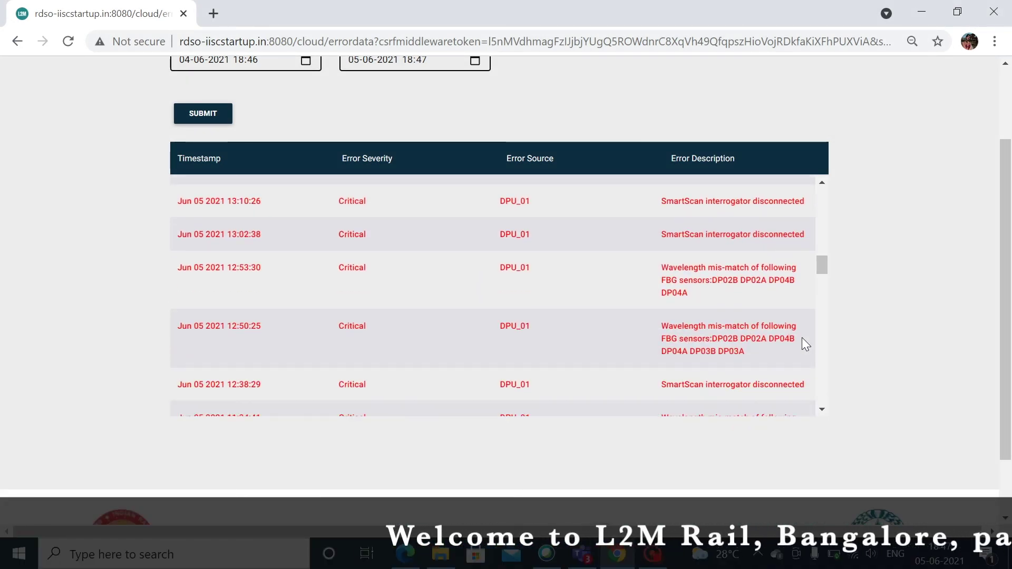
scroll(1010, 304, down, 2)
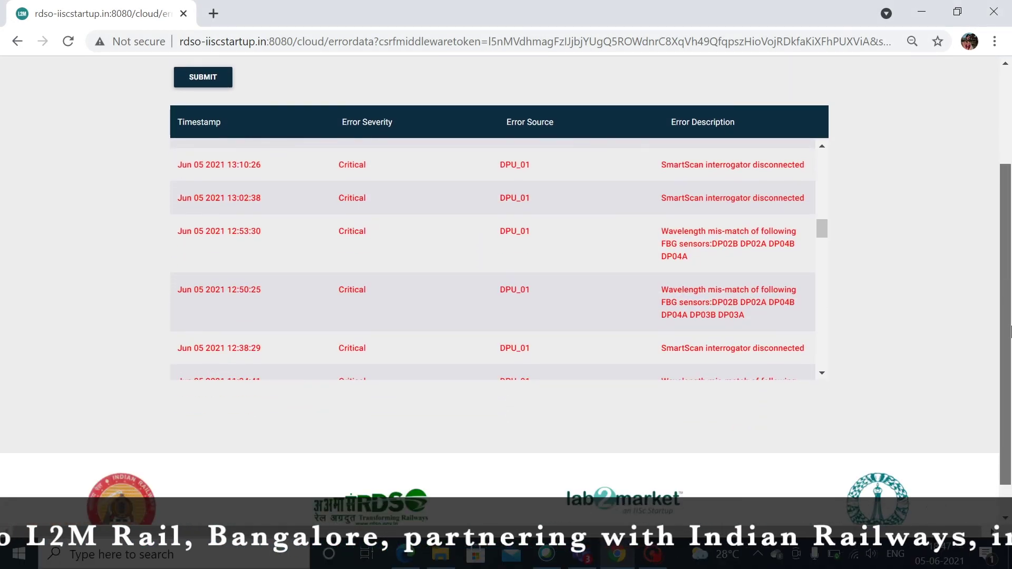